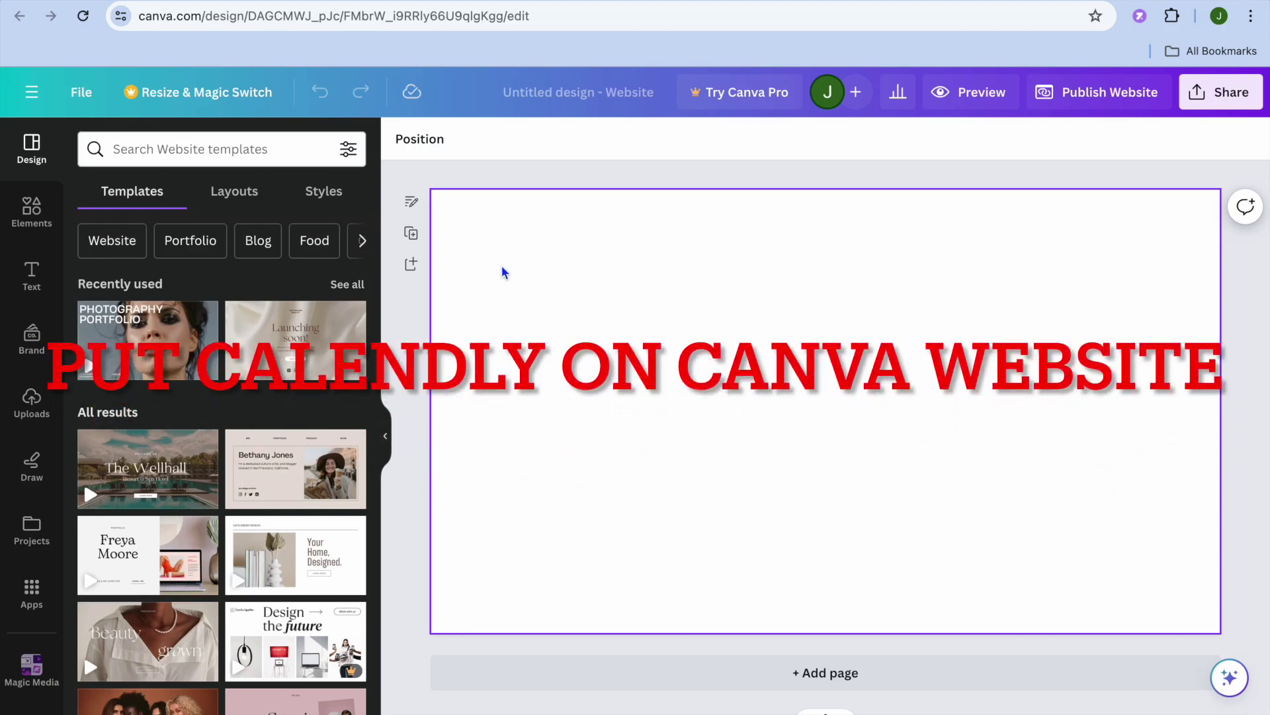
# Switch from the blank Canva website design to Calendly's empty Event types page
pyautogui.click(489, 1)
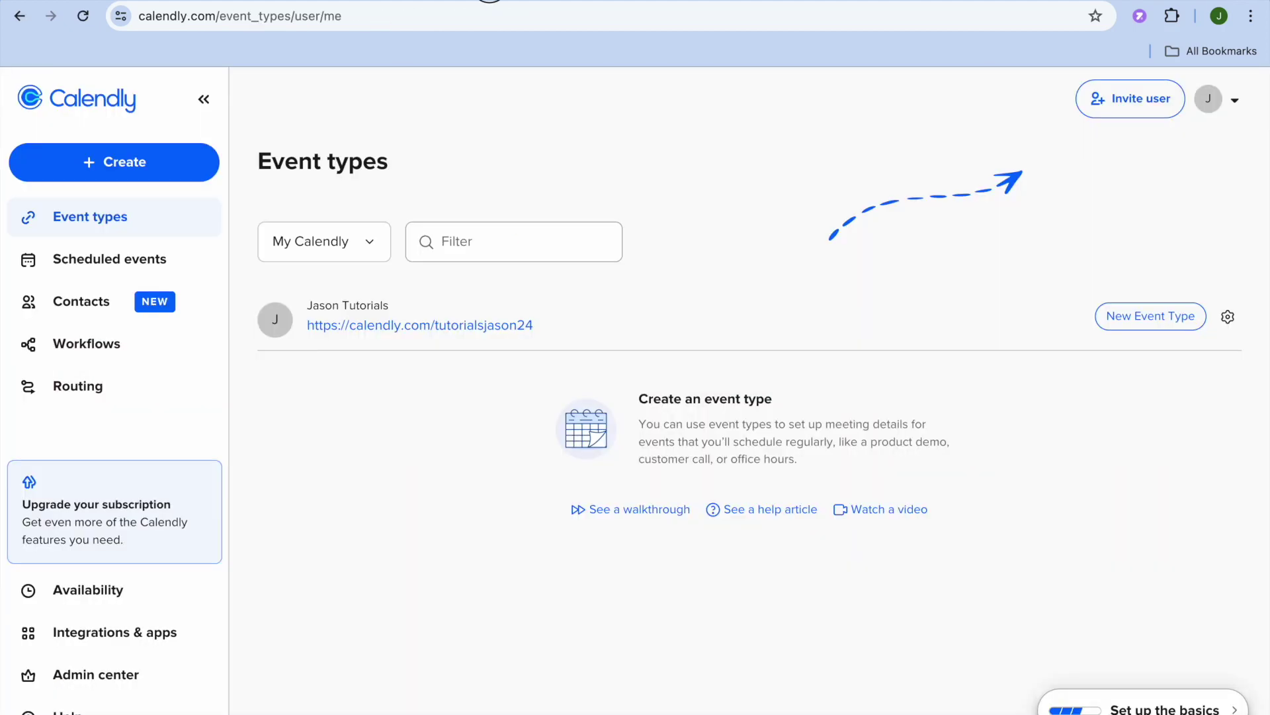
pyautogui.hotkey('ctrl', 'Tab')
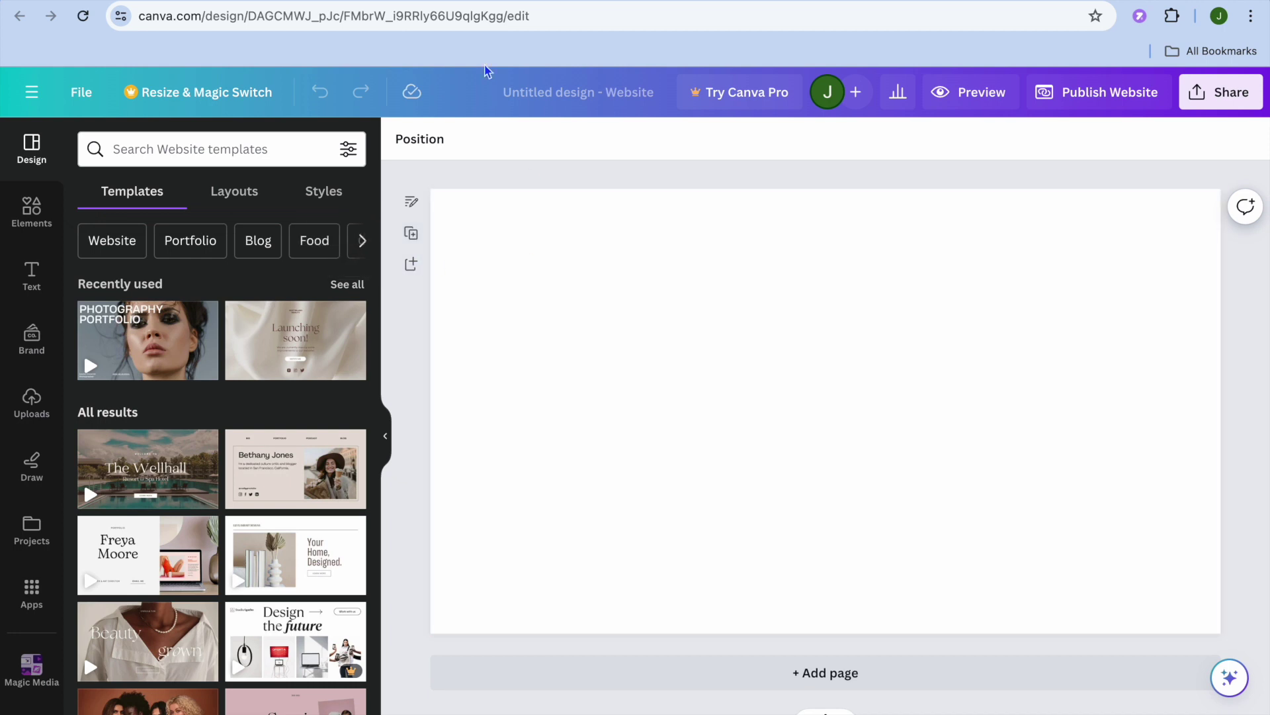
pyautogui.click(477, 2)
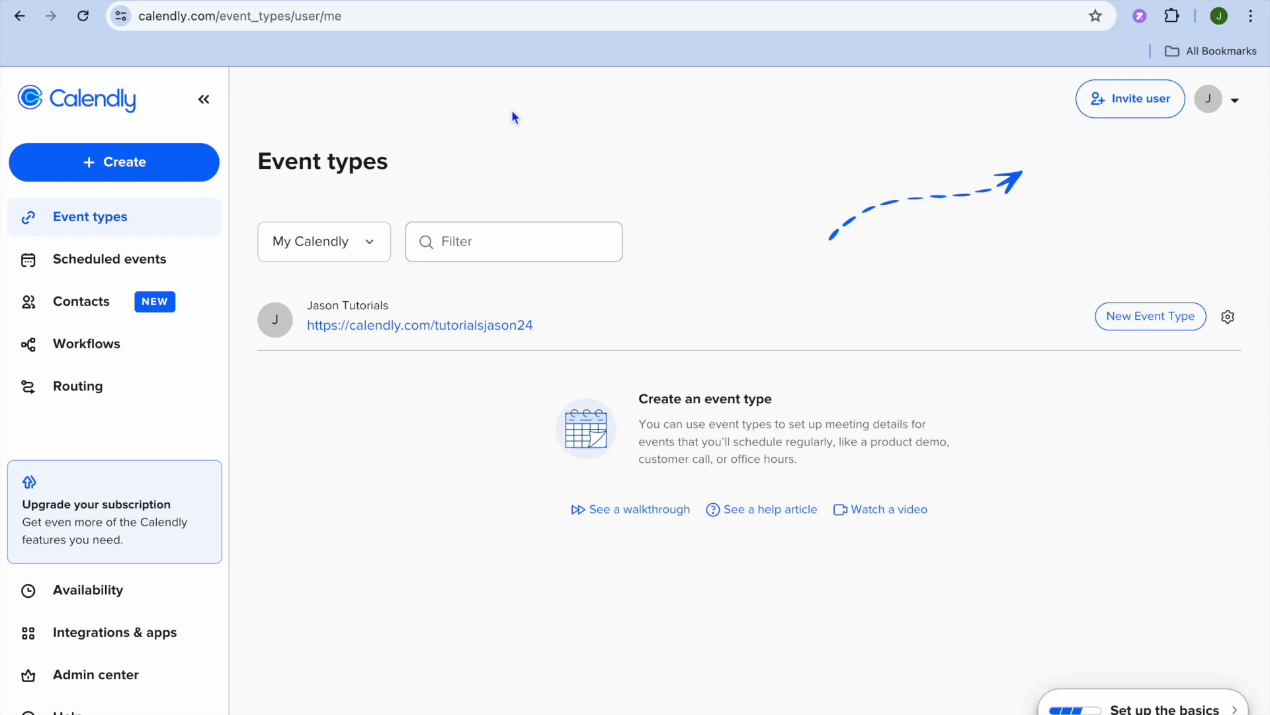
# Start creating a new Calendly event type
pyautogui.click(1140, 319)
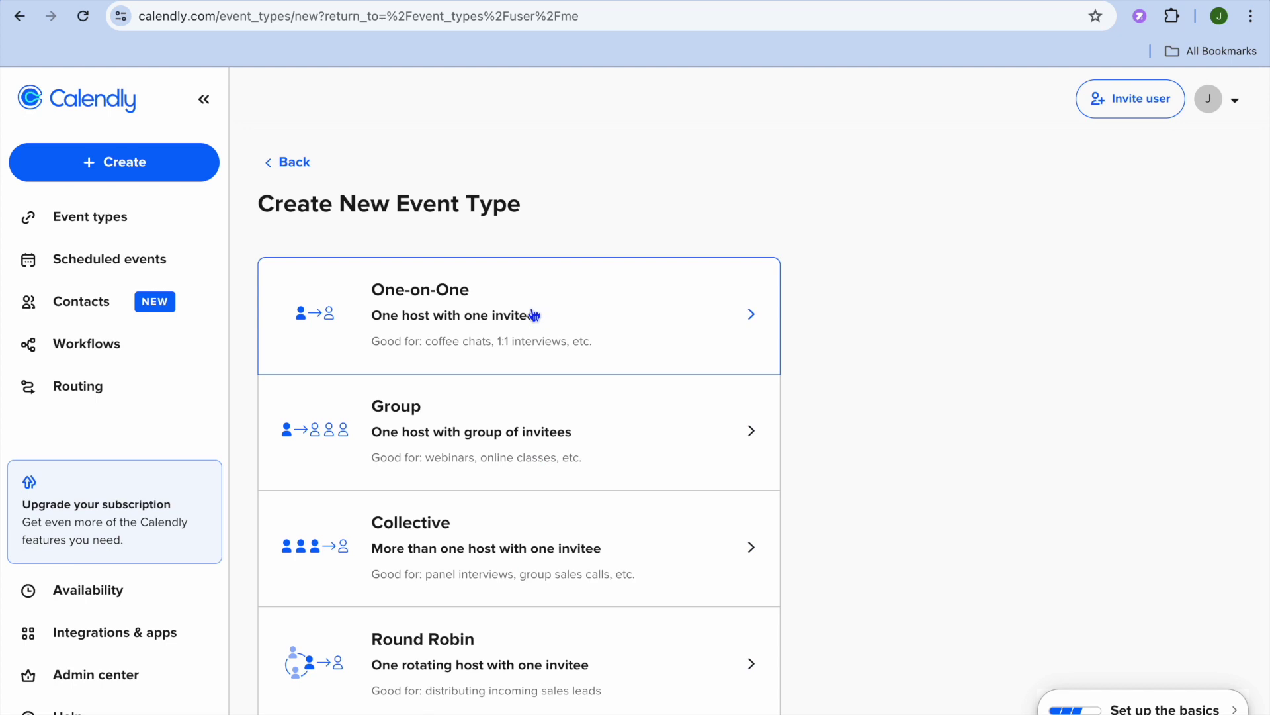
# Create a one-on-one event named 'test' with a 30 min duration and no location
pyautogui.click(483, 309)
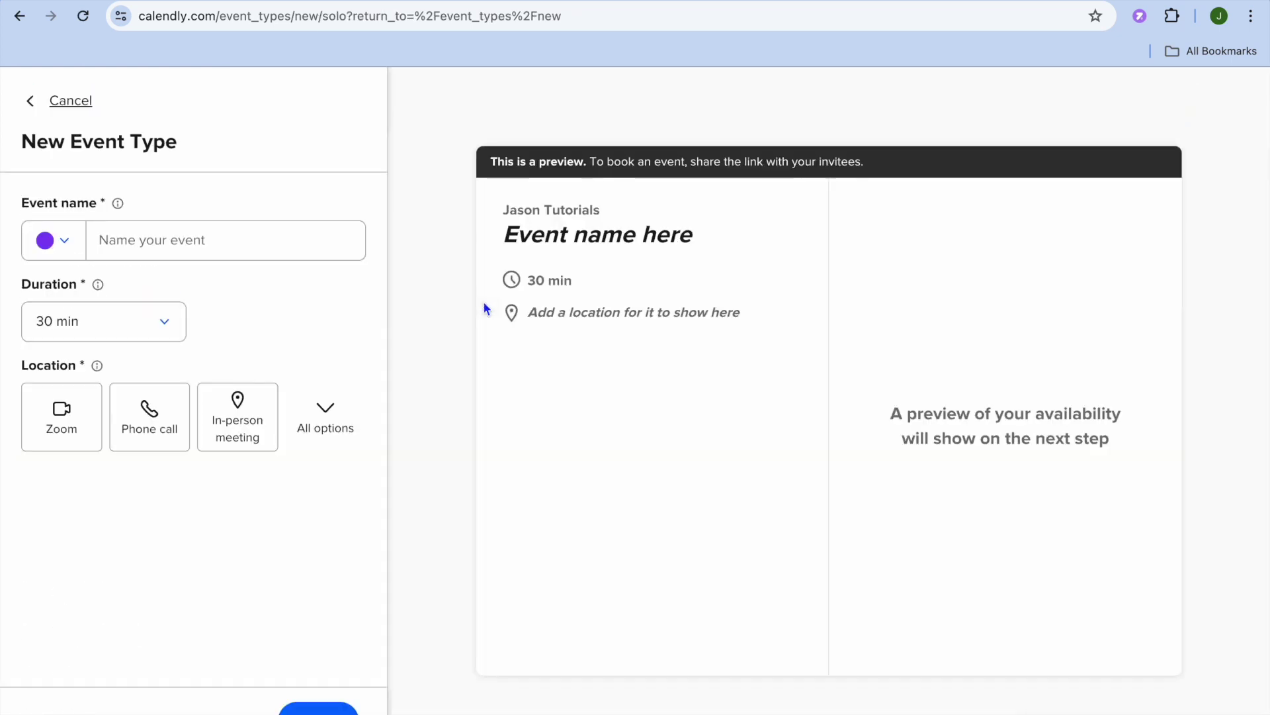
pyautogui.click(217, 243)
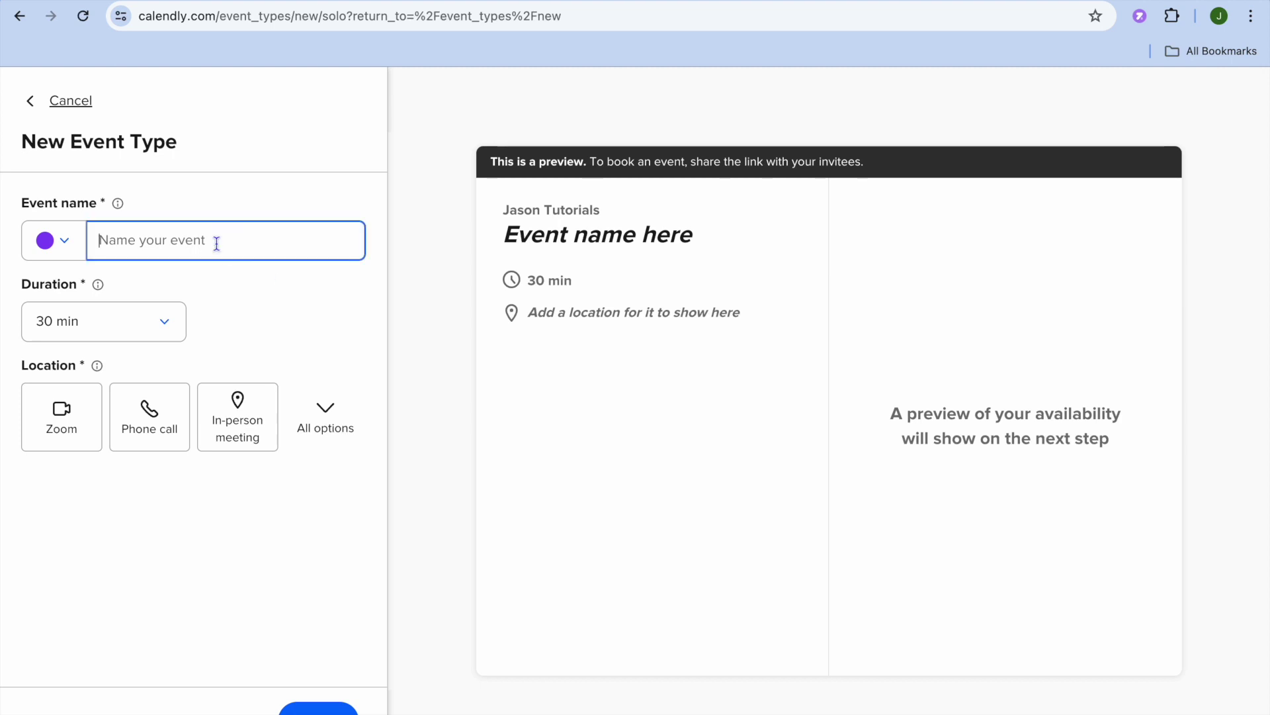
pyautogui.write('te')
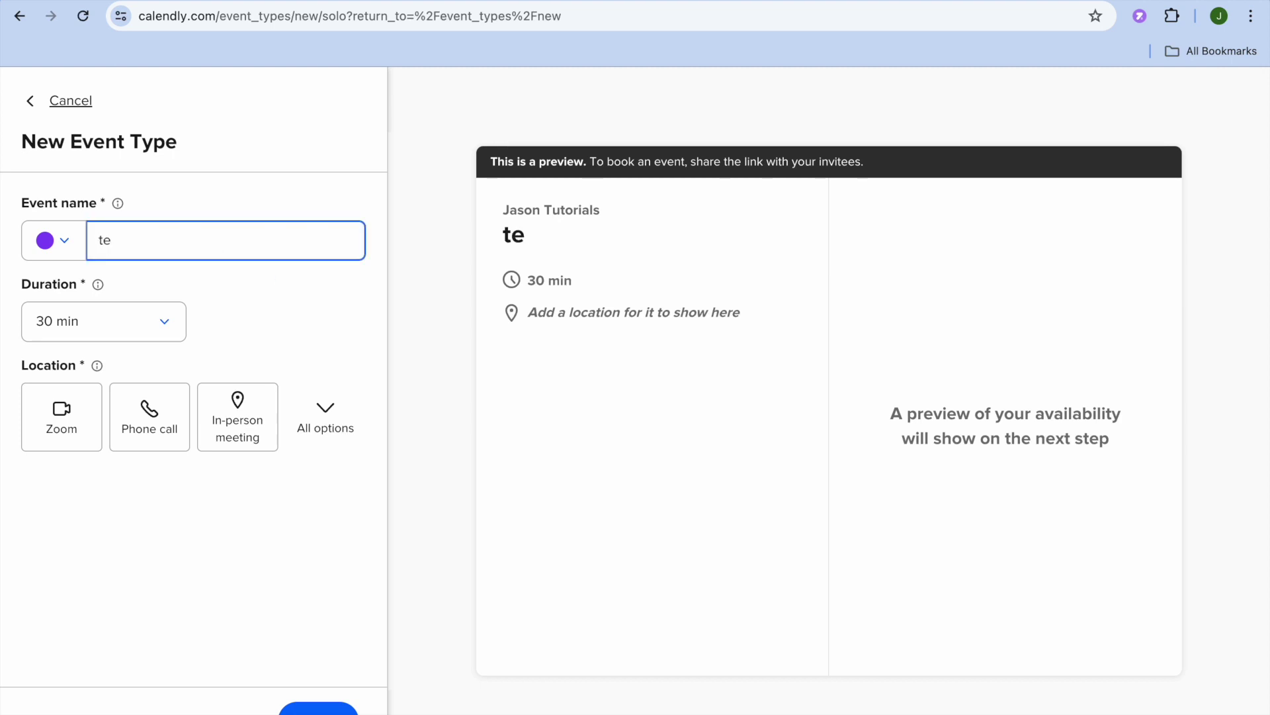
pyautogui.write('st')
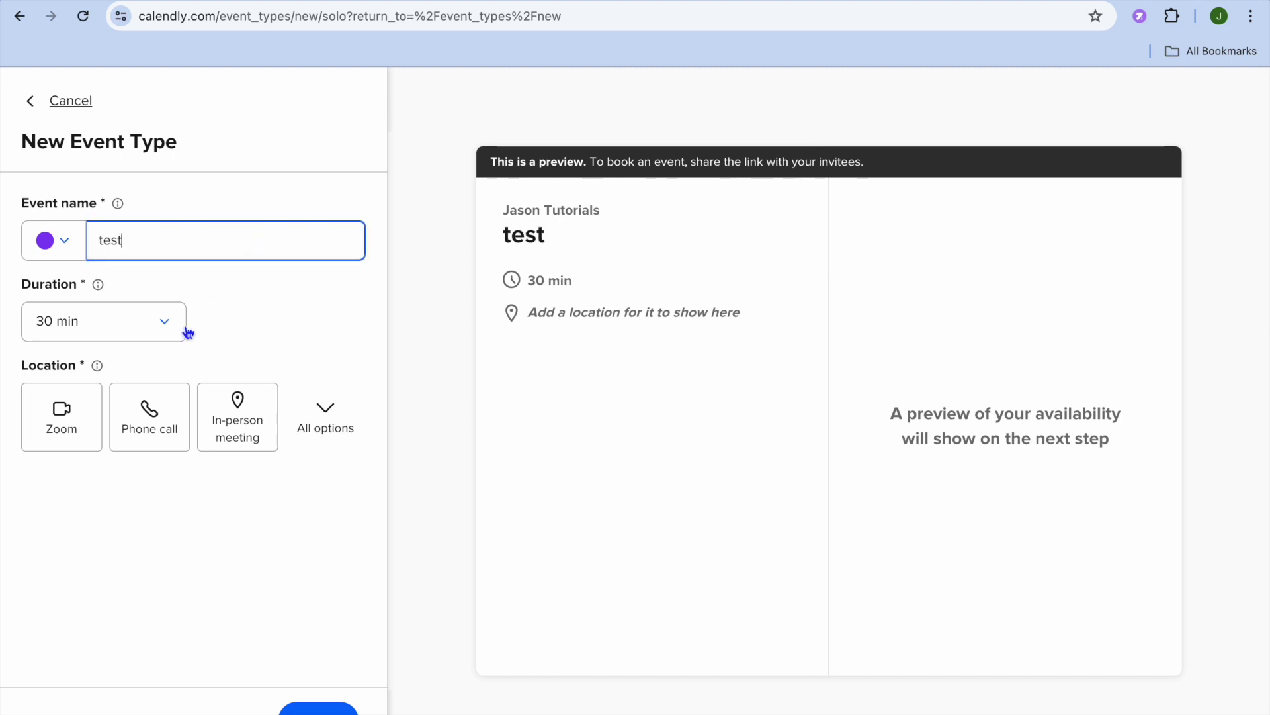
pyautogui.click(165, 331)
pyautogui.click(165, 330)
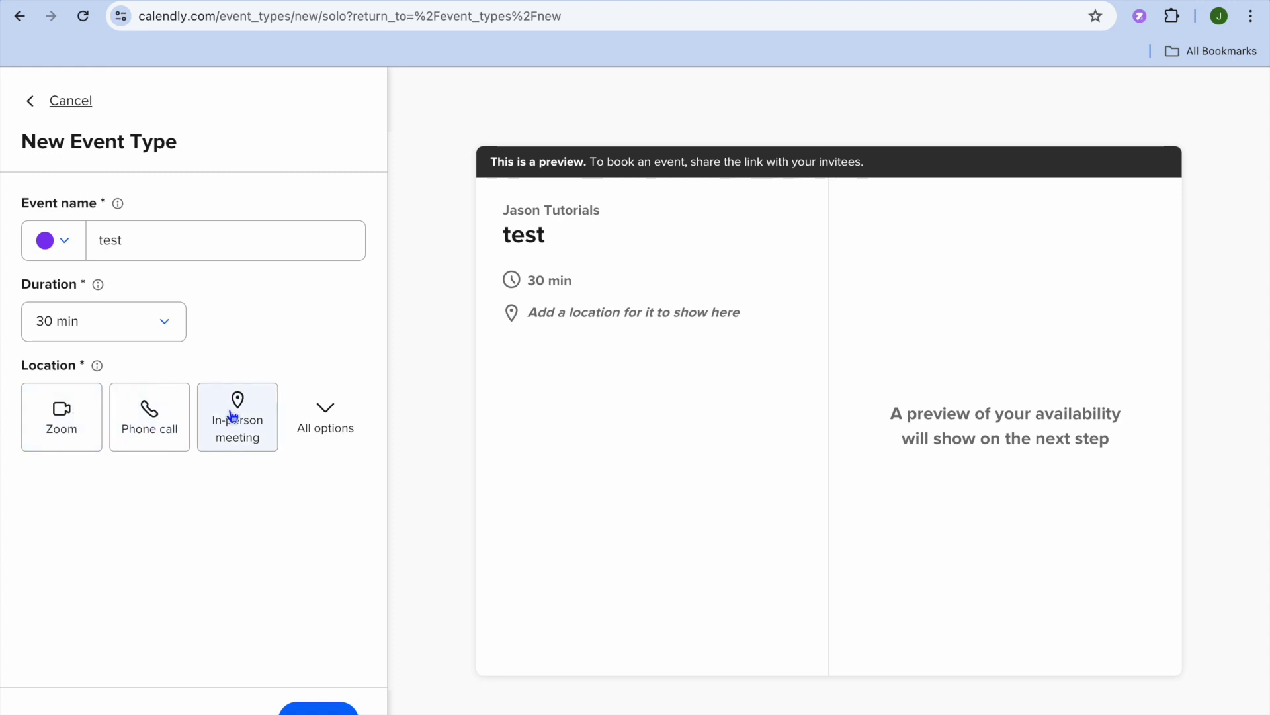
pyautogui.click(329, 418)
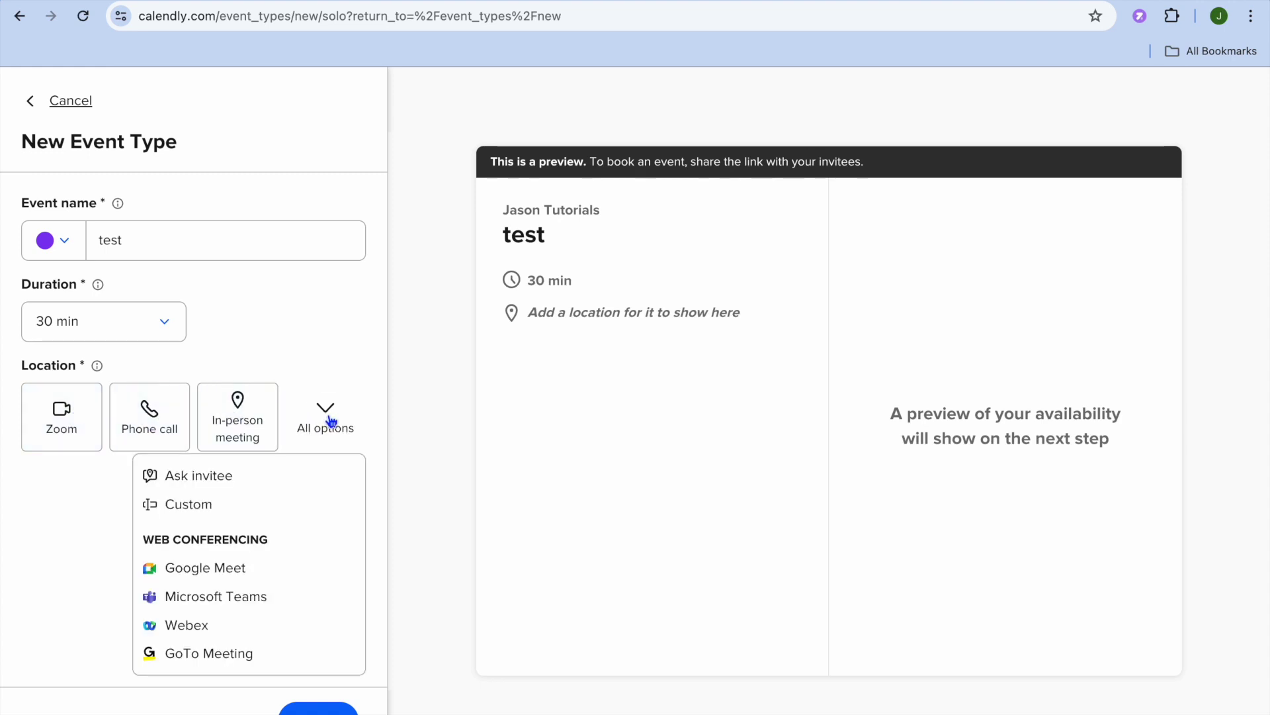
pyautogui.click(329, 415)
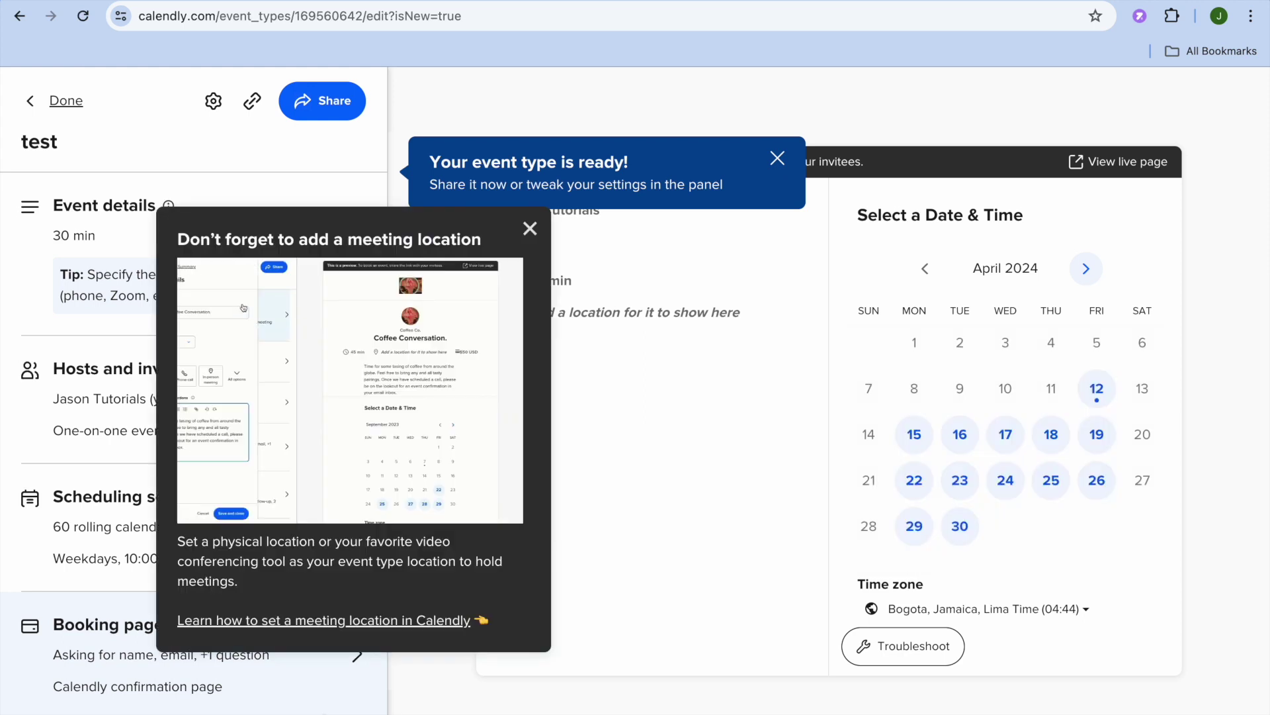
# Dismiss the location tip and copy the 'test' event's scheduling link via Share
pyautogui.click(530, 229)
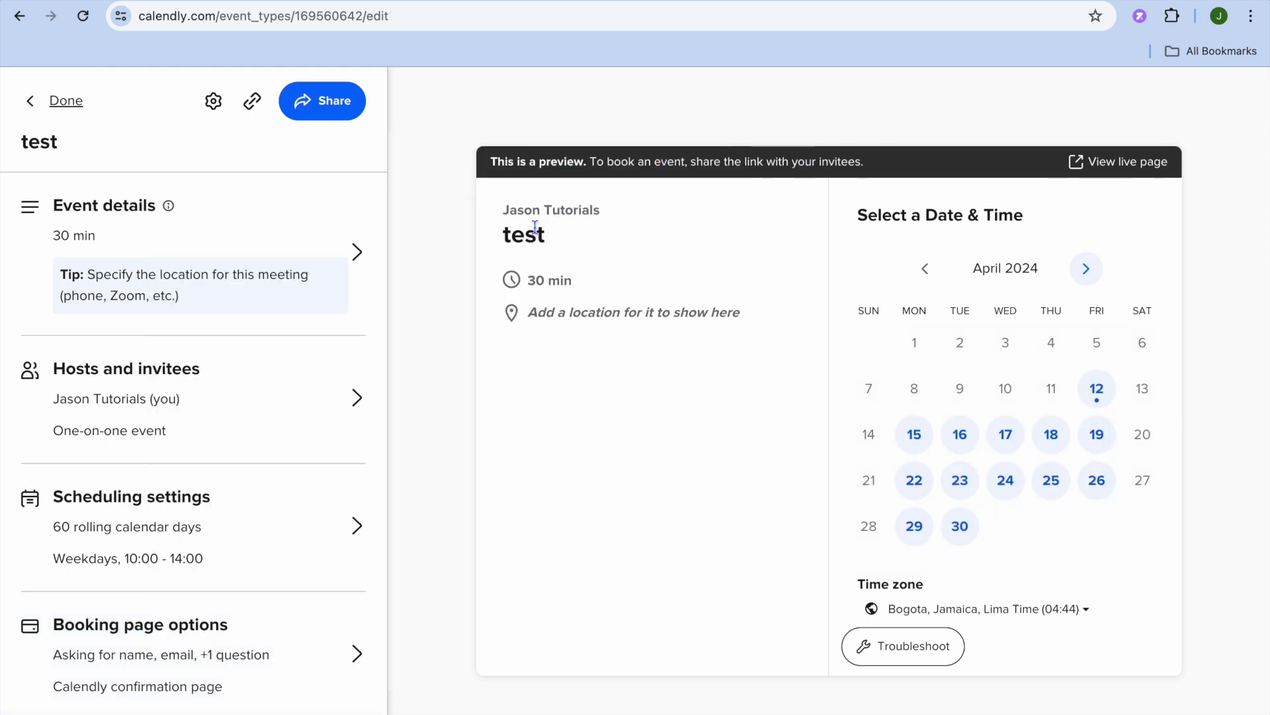
pyautogui.click(327, 104)
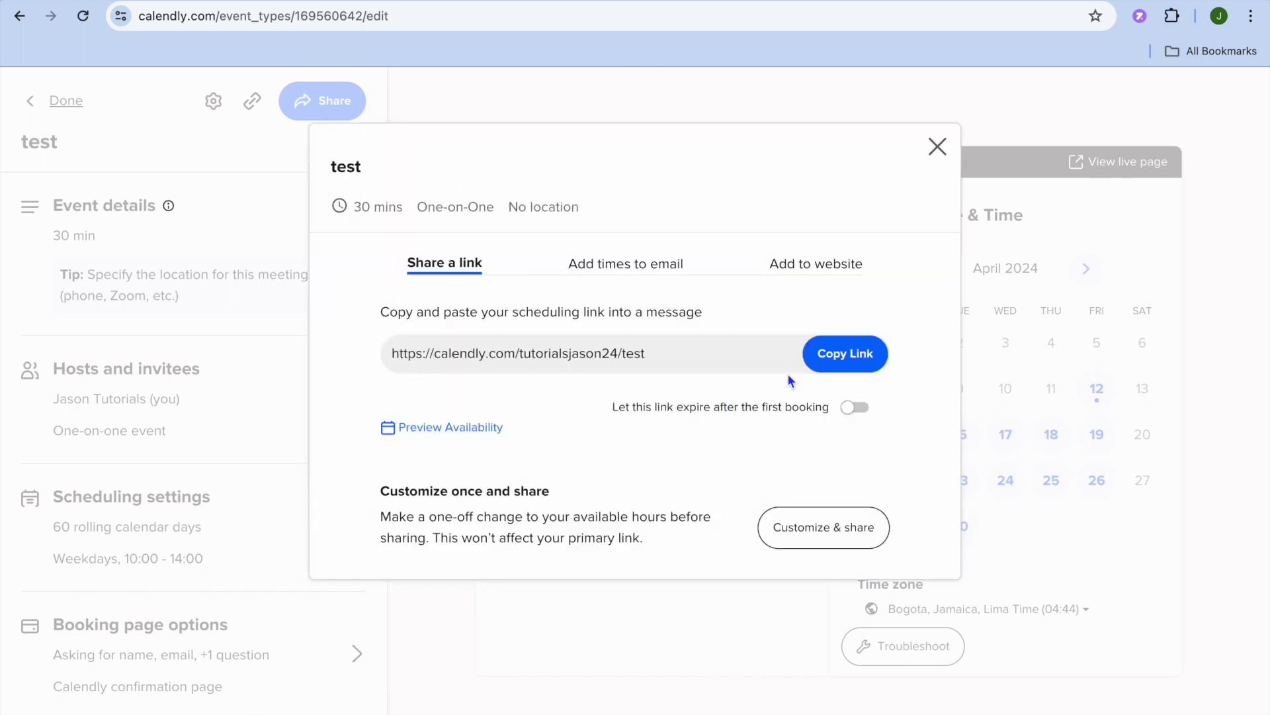
pyautogui.click(847, 364)
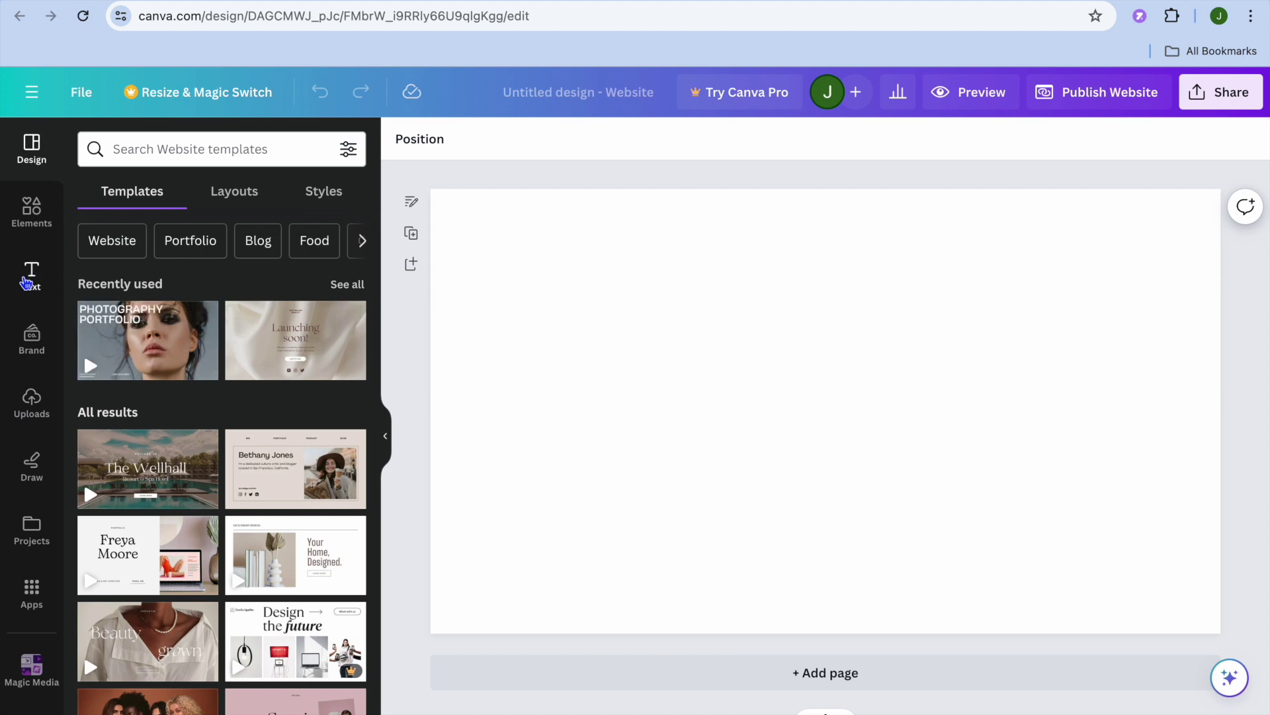
# Add an 'Add a heading' text box and move it to the page's top-left
pyautogui.click(28, 285)
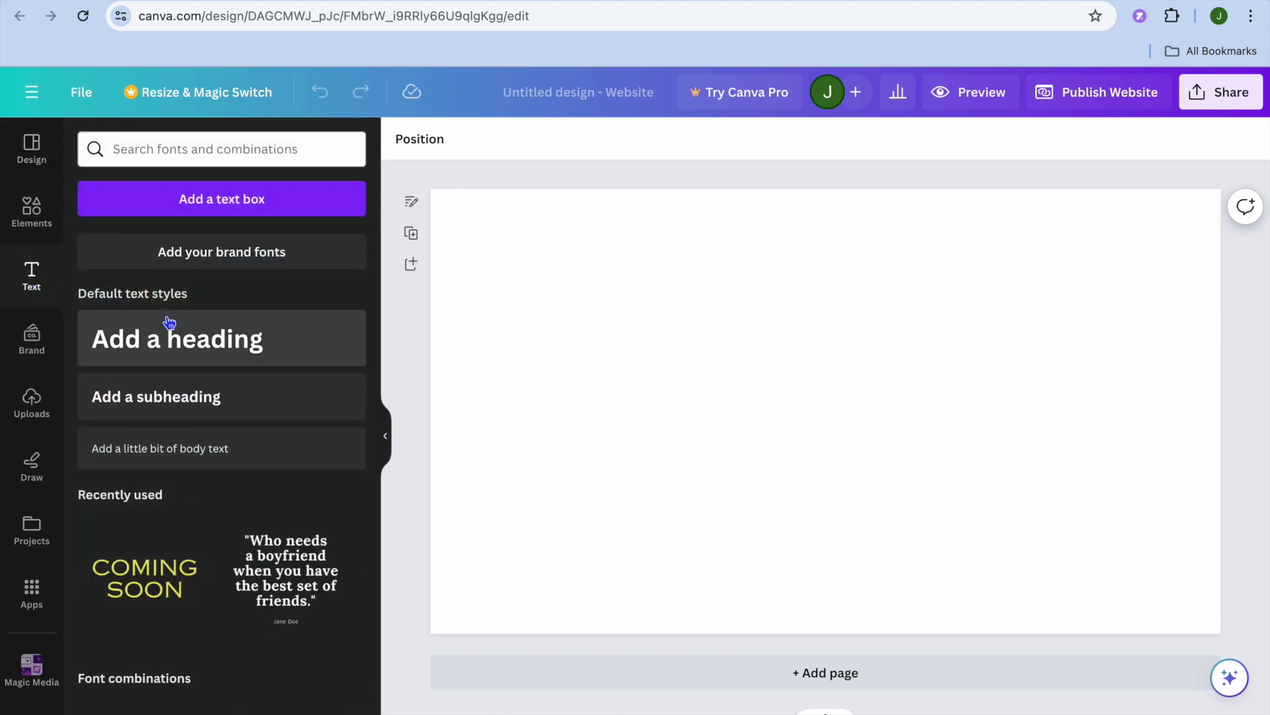
pyautogui.click(240, 342)
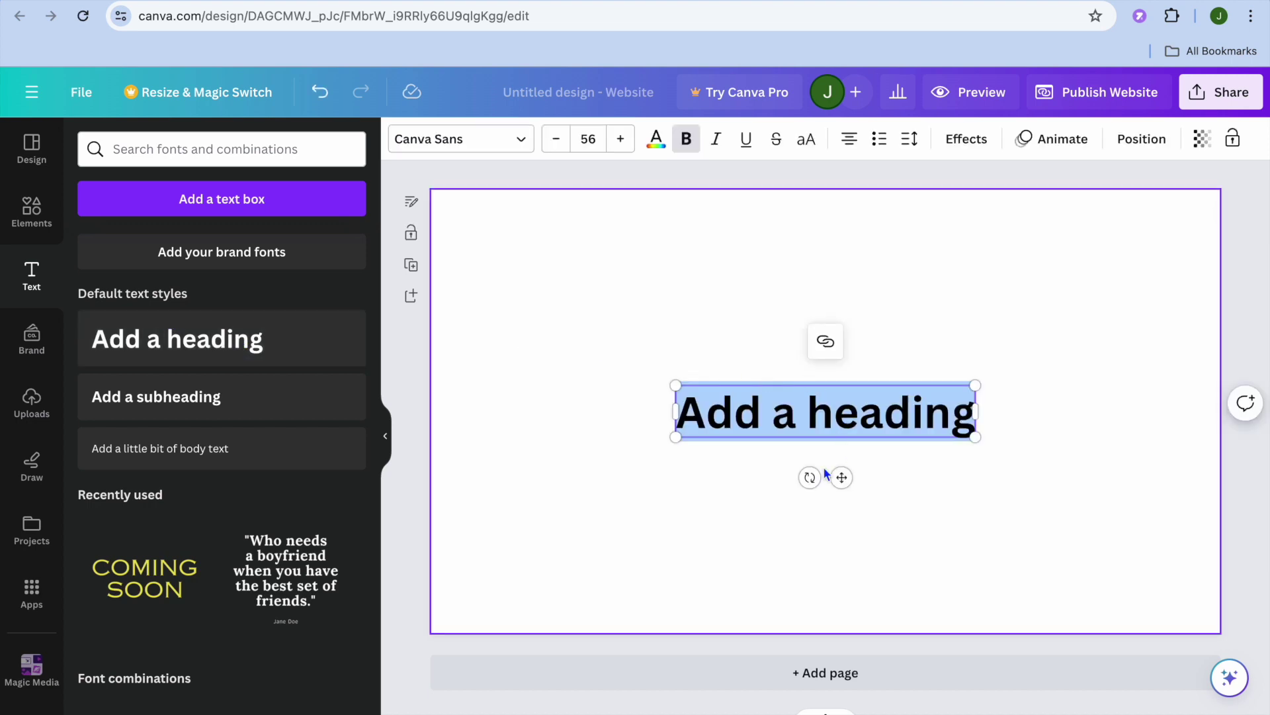
pyautogui.click(778, 489)
pyautogui.moveTo(831, 422); pyautogui.dragTo(618, 236)
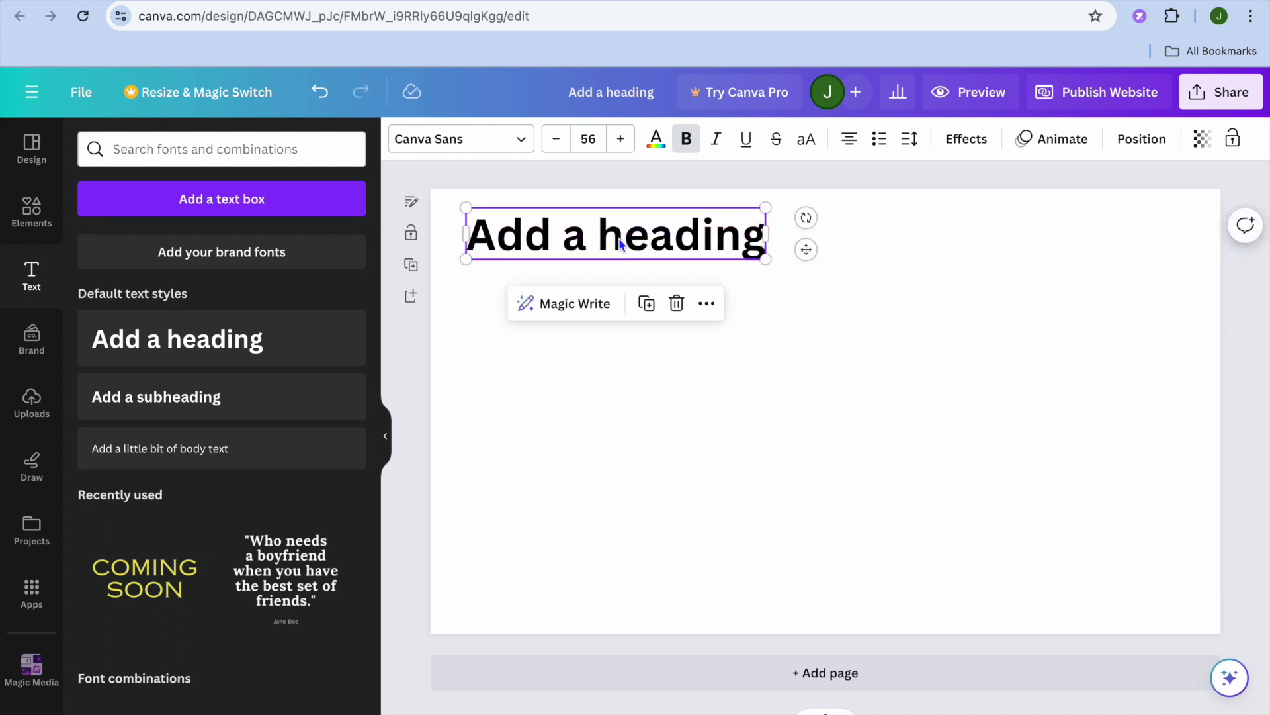
# Select the heading's text so a link can be attached to it
pyautogui.doubleClick(619, 237)
pyautogui.click(622, 237)
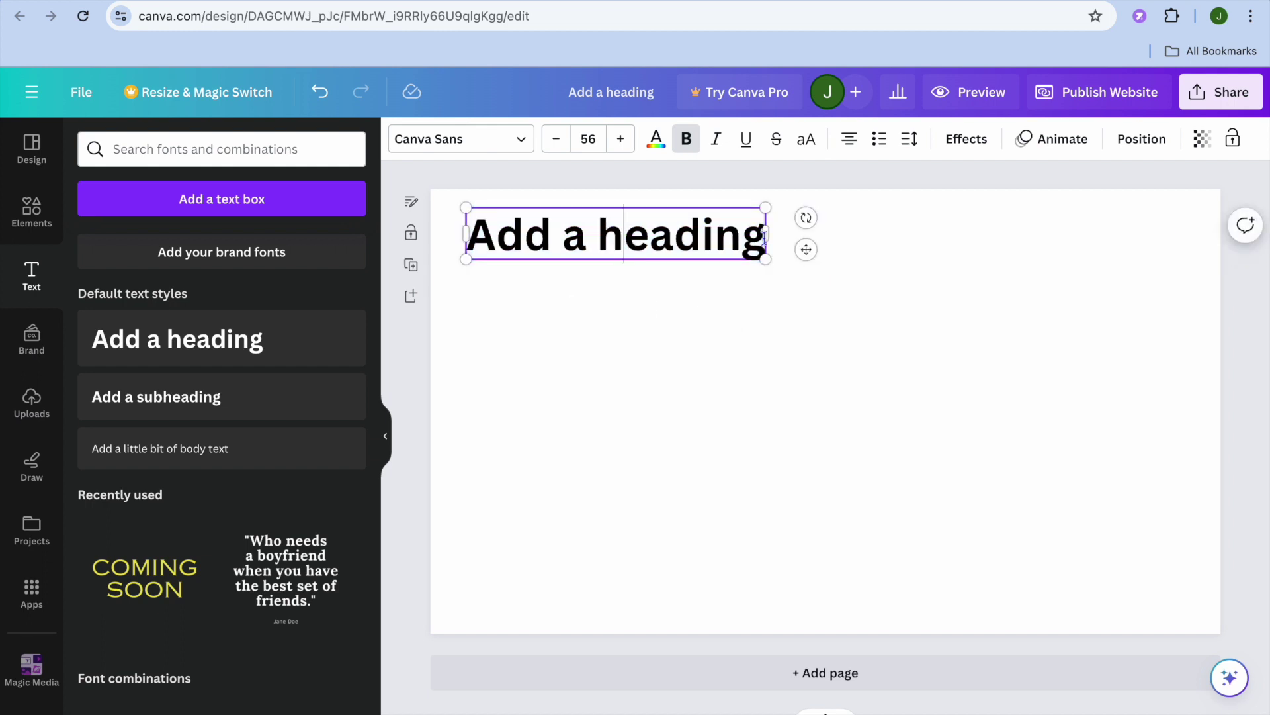
pyautogui.moveTo(766, 238); pyautogui.dragTo(391, 225)
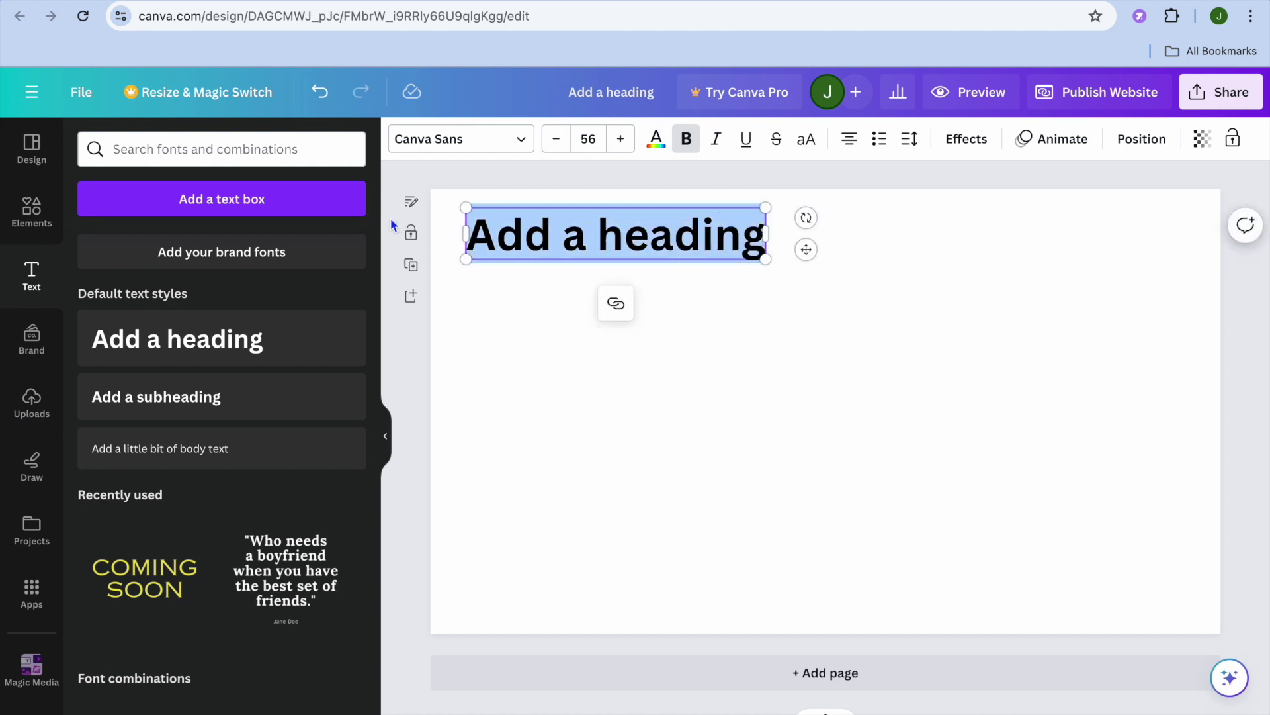
pyautogui.click(617, 305)
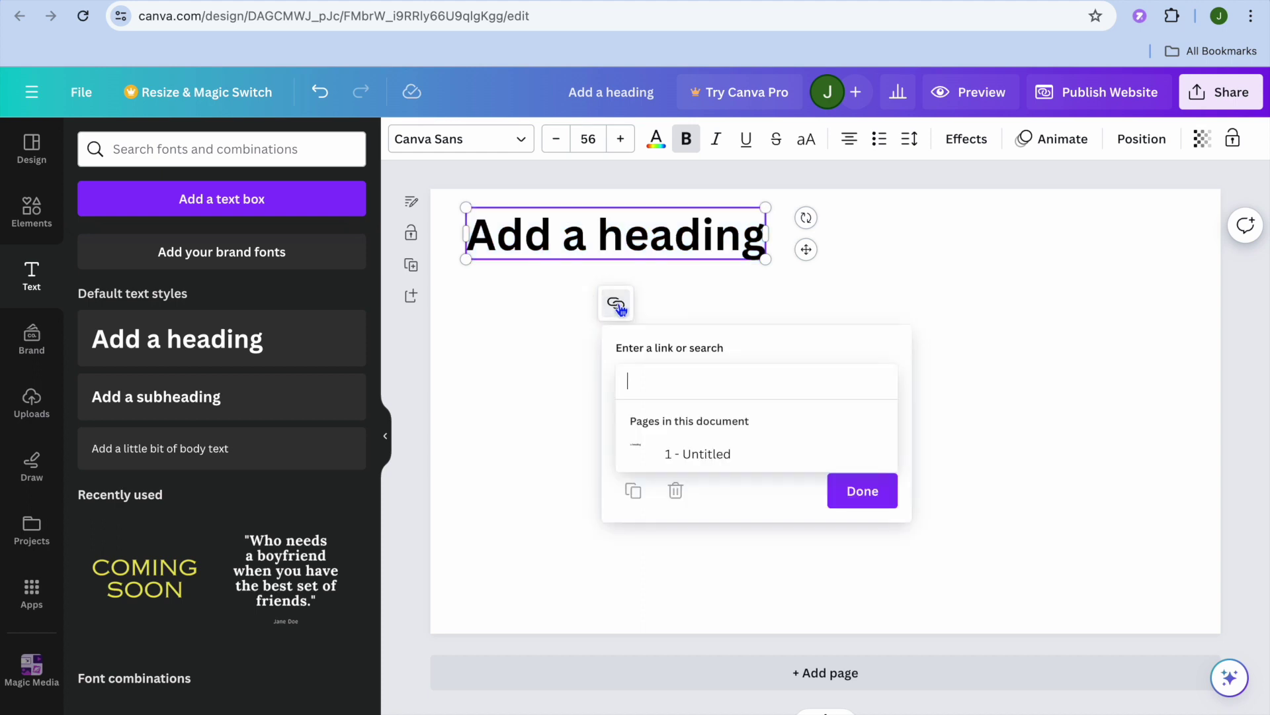
# Link the heading to the pasted Calendly URL and set Display mode to Embed
pyautogui.rightClick(675, 382)
pyautogui.click(713, 501)
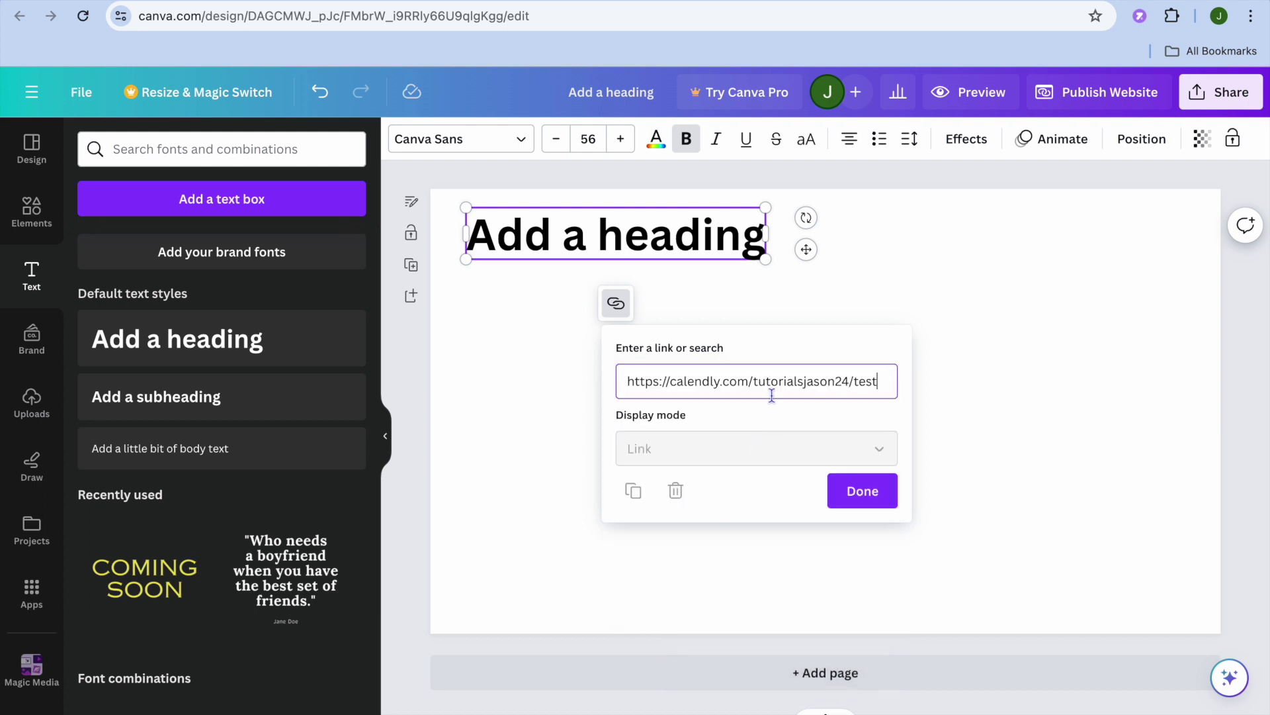
pyautogui.press('Return')
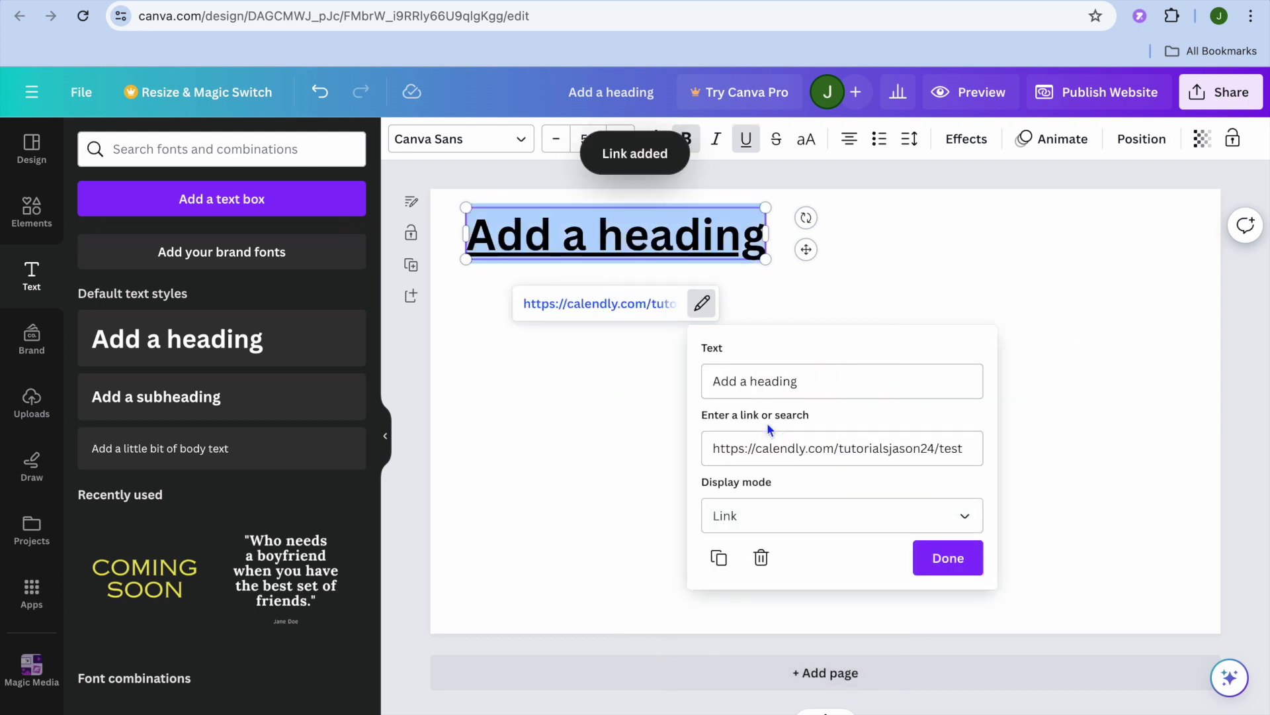
pyautogui.click(839, 522)
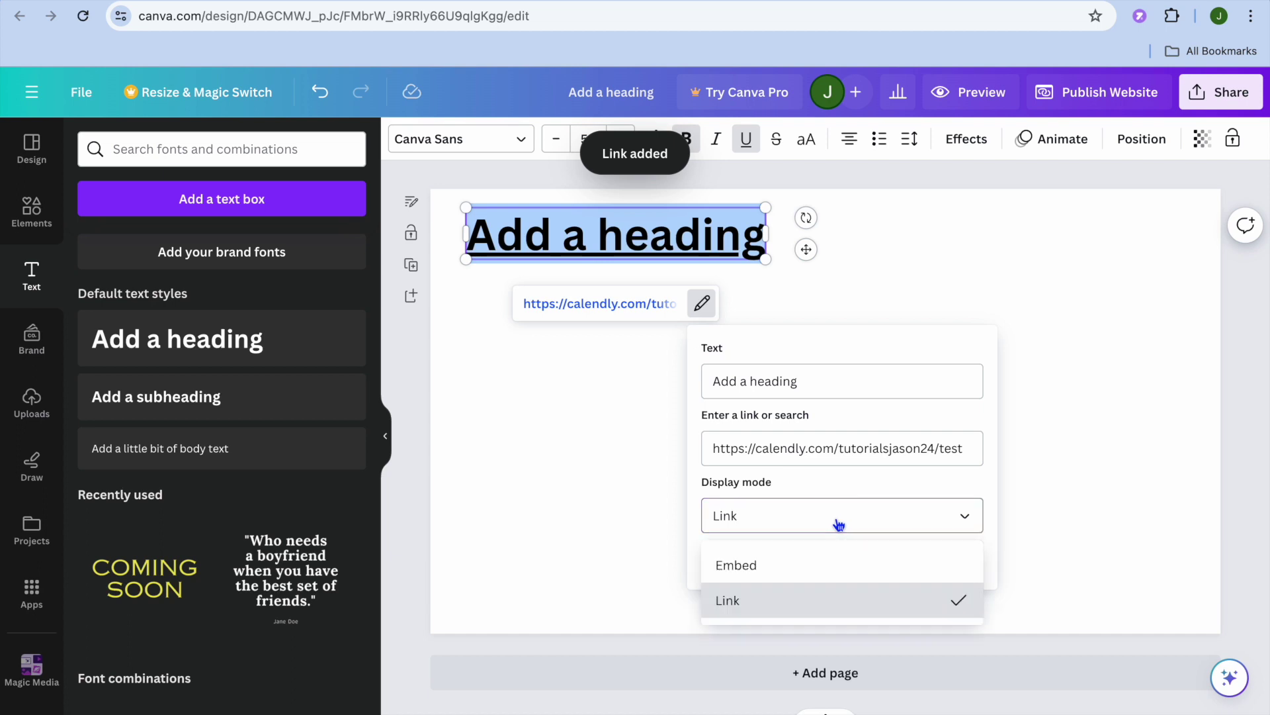
pyautogui.click(819, 563)
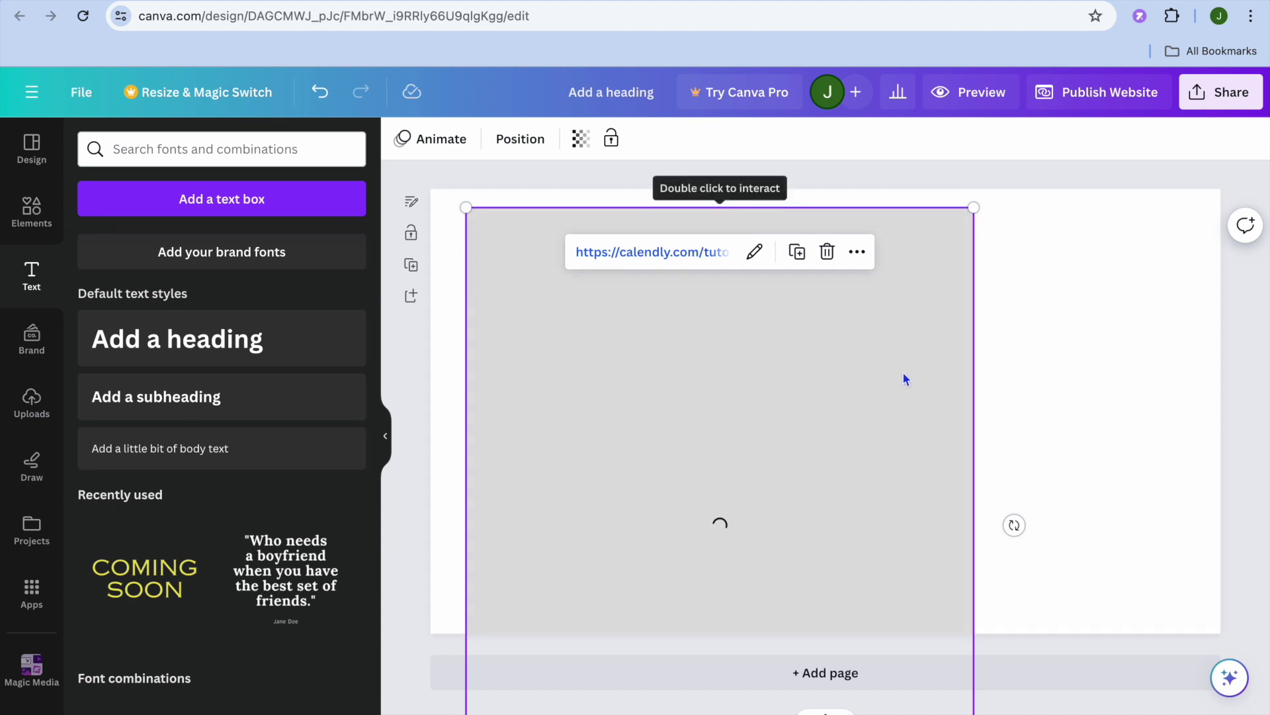
pyautogui.click(1053, 315)
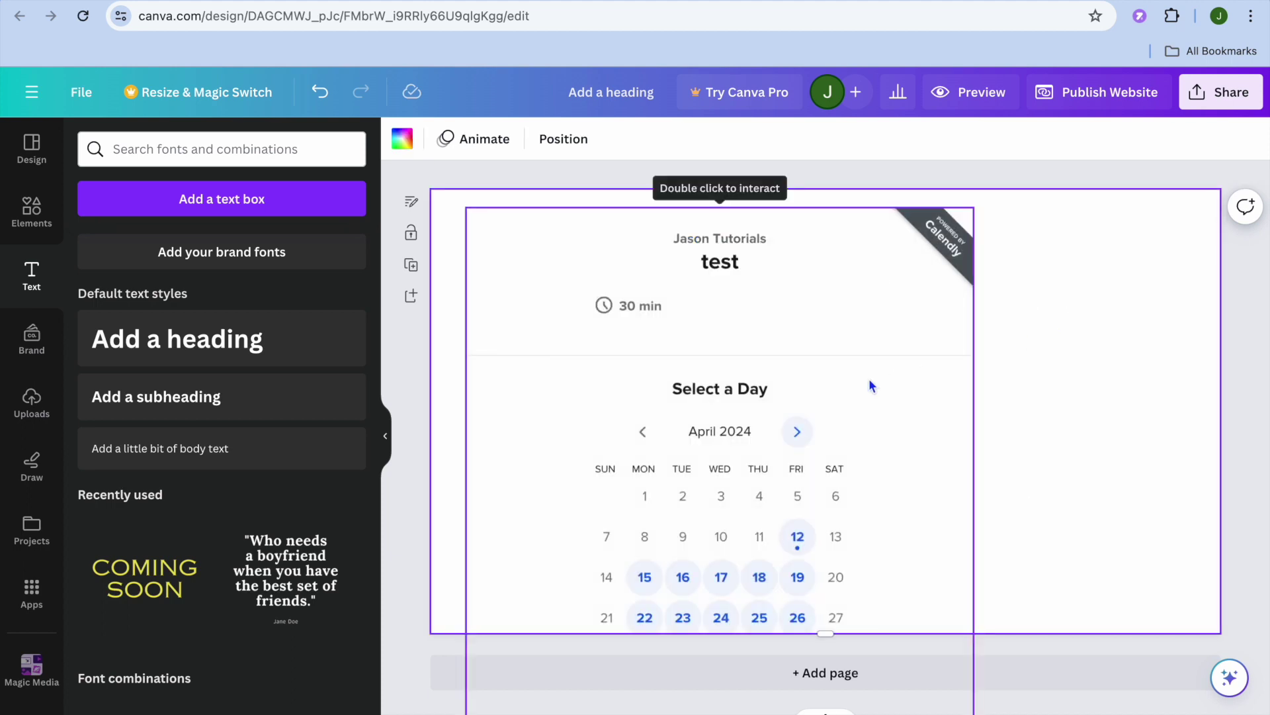
# Resize the Calendly embed to about 595 × 743 and move it toward the page centre
pyautogui.click(924, 387)
pyautogui.scroll(-3, 924, 390)
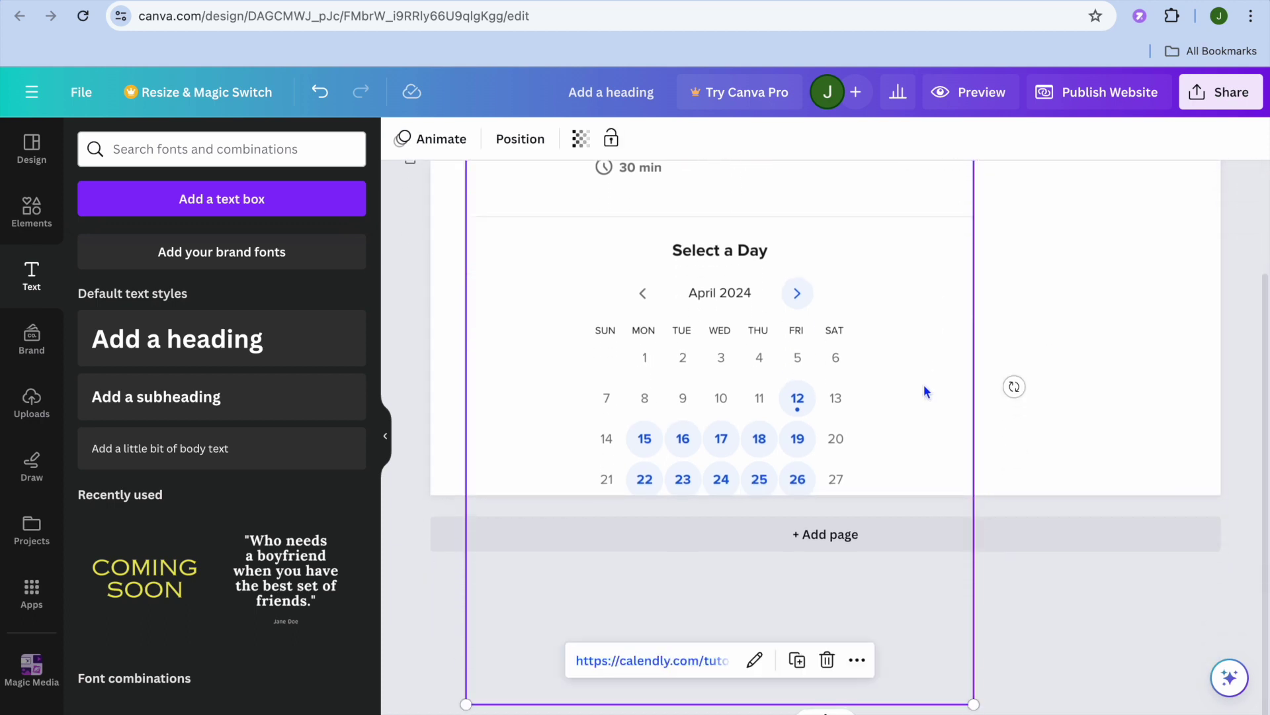
pyautogui.moveTo(974, 704); pyautogui.dragTo(890, 470)
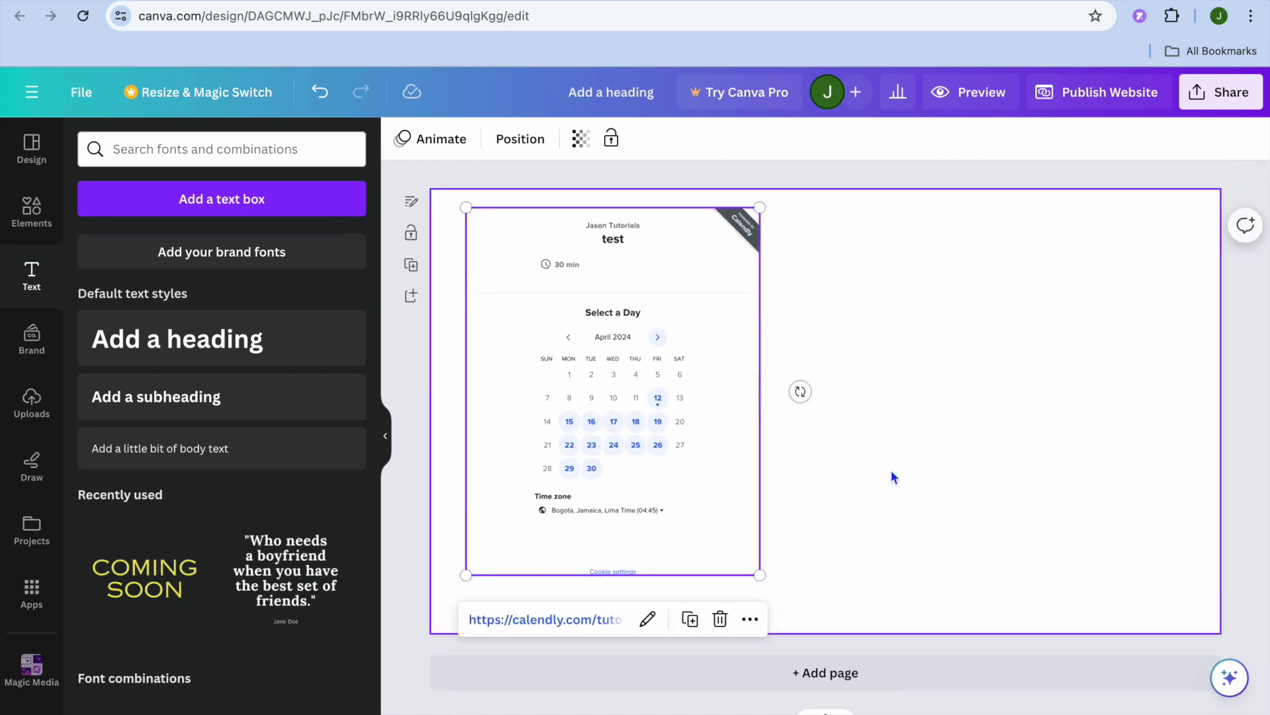
pyautogui.moveTo(663, 377); pyautogui.dragTo(867, 381)
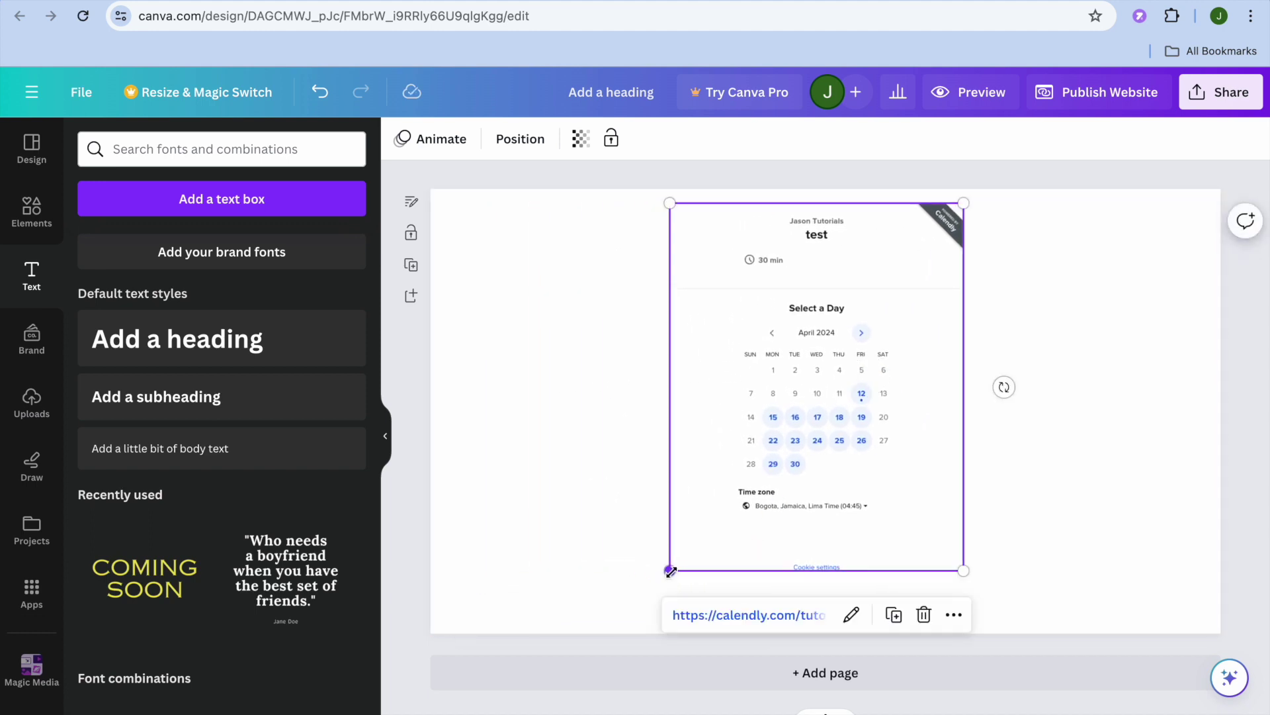
pyautogui.moveTo(669, 571); pyautogui.dragTo(622, 632)
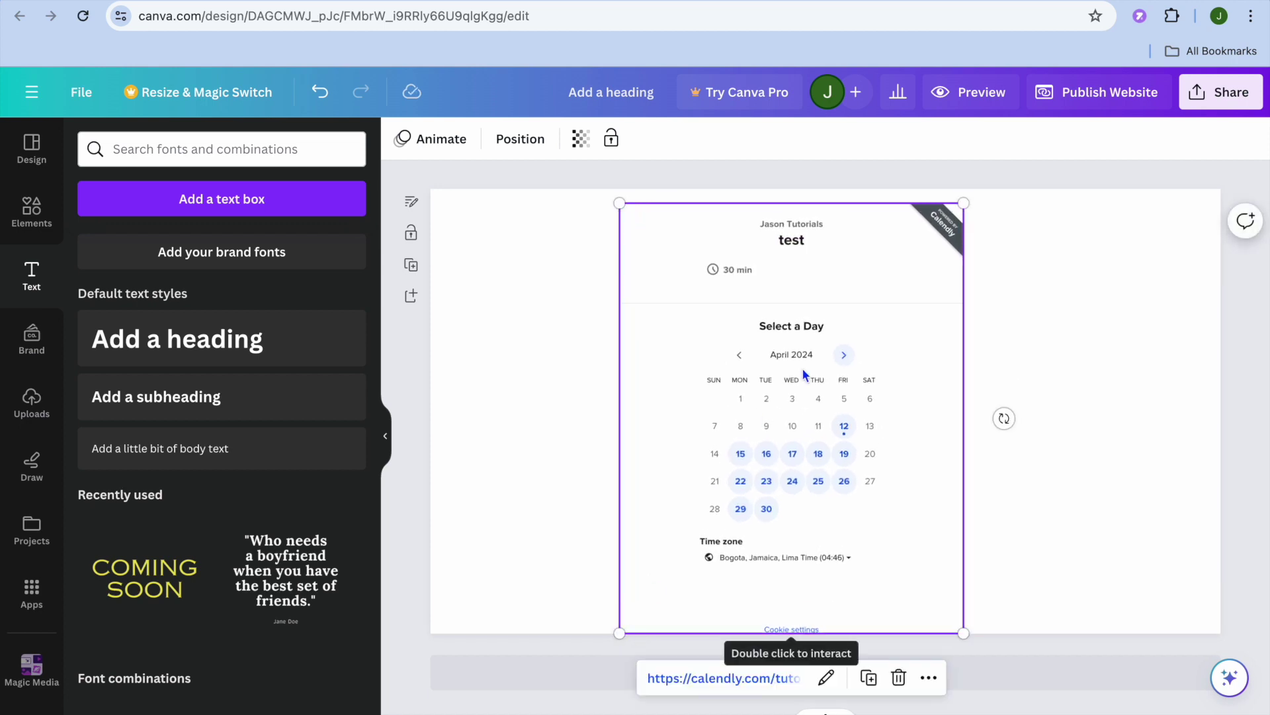
# Preview the website and scroll to the embedded calendar
pyautogui.click(989, 97)
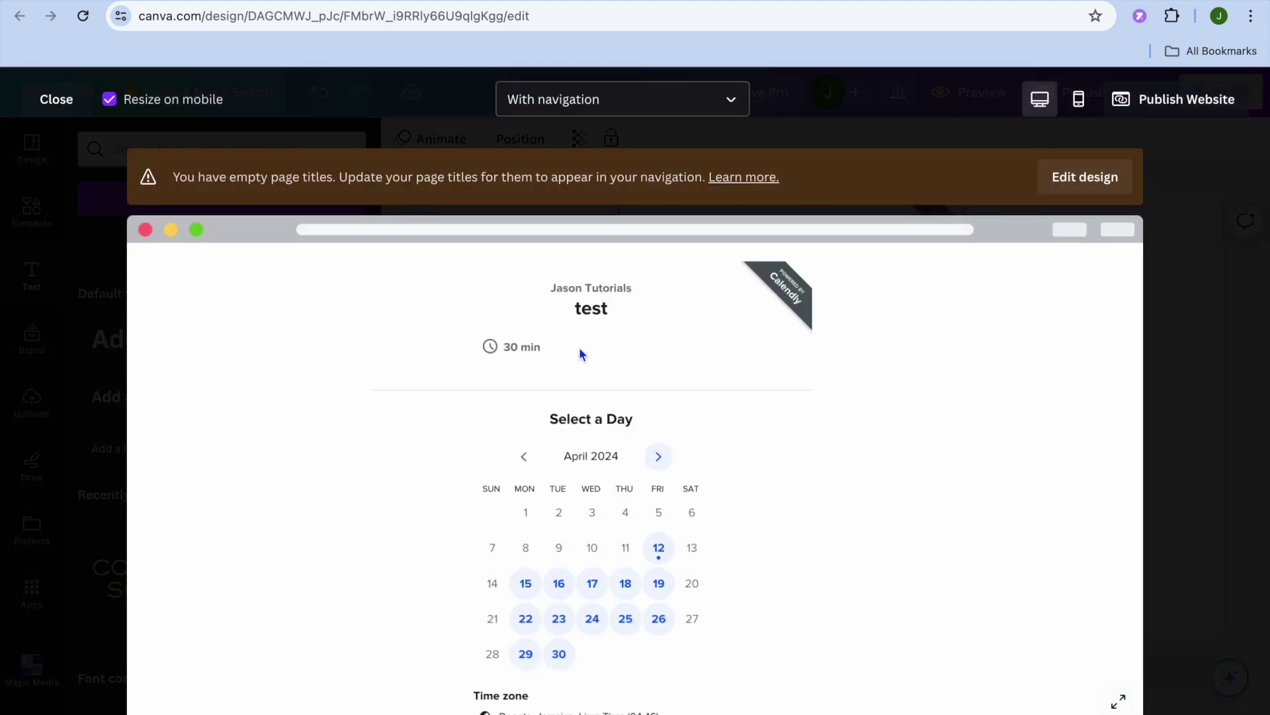
pyautogui.scroll(-1, 580, 354)
pyautogui.scroll(1, 580, 353)
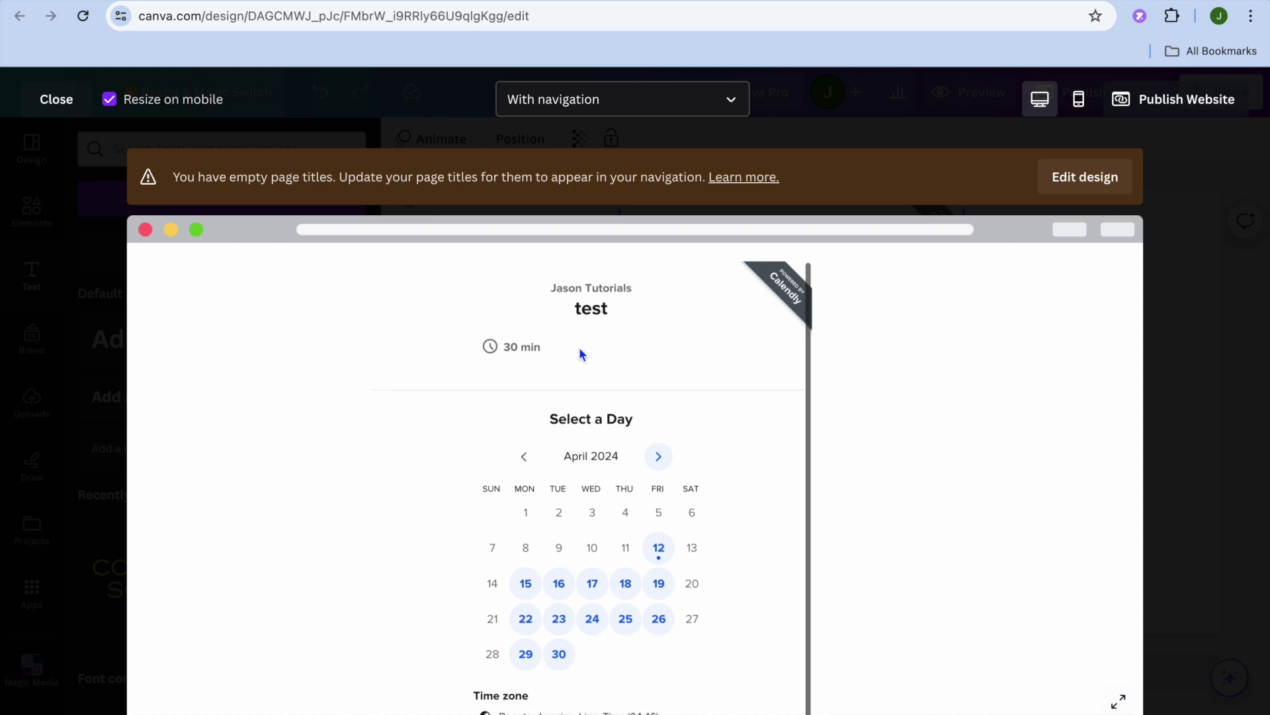
pyautogui.scroll(-1, 579, 353)
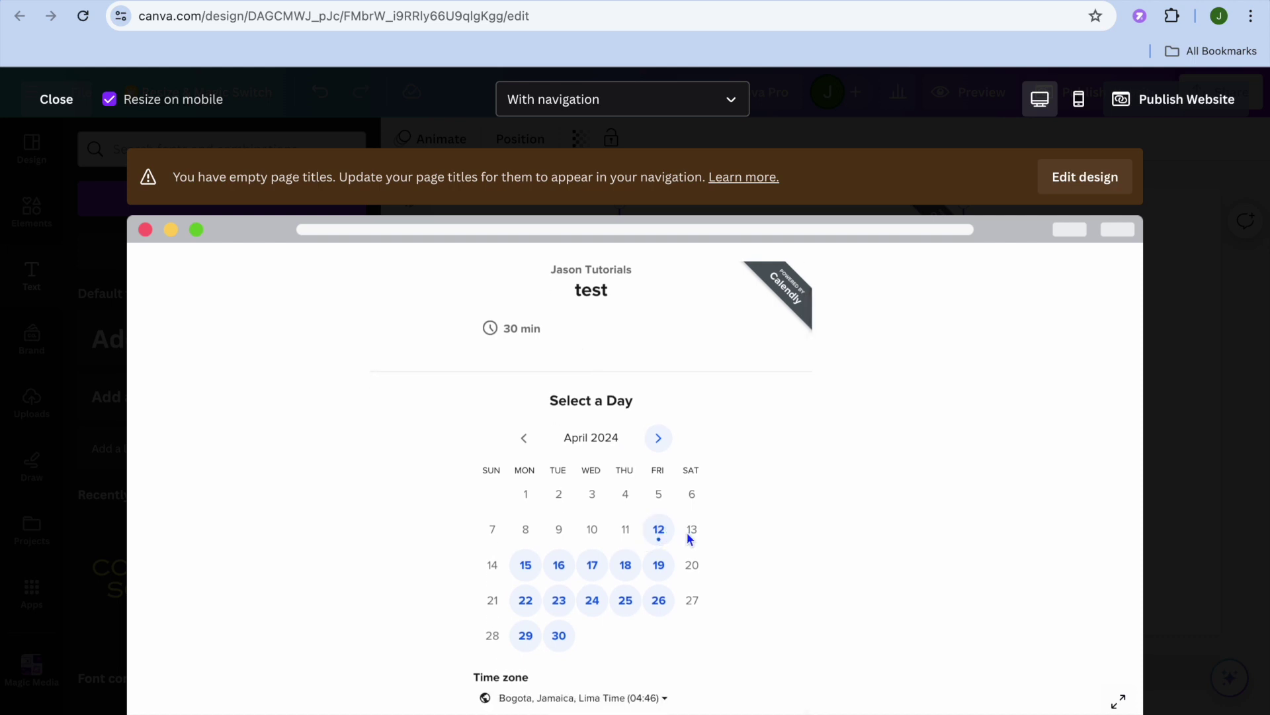
# Book Monday, April 15 at 10:30 and reach the Enter Details form
pyautogui.click(529, 567)
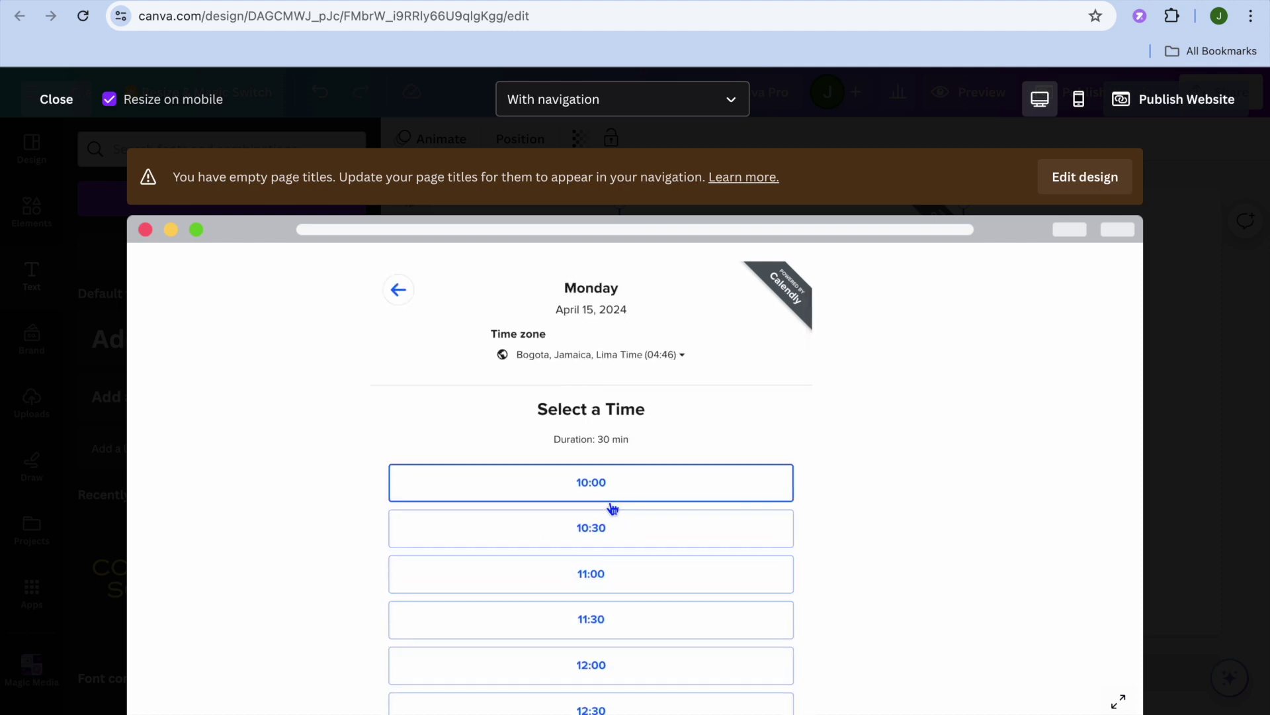
pyautogui.click(636, 542)
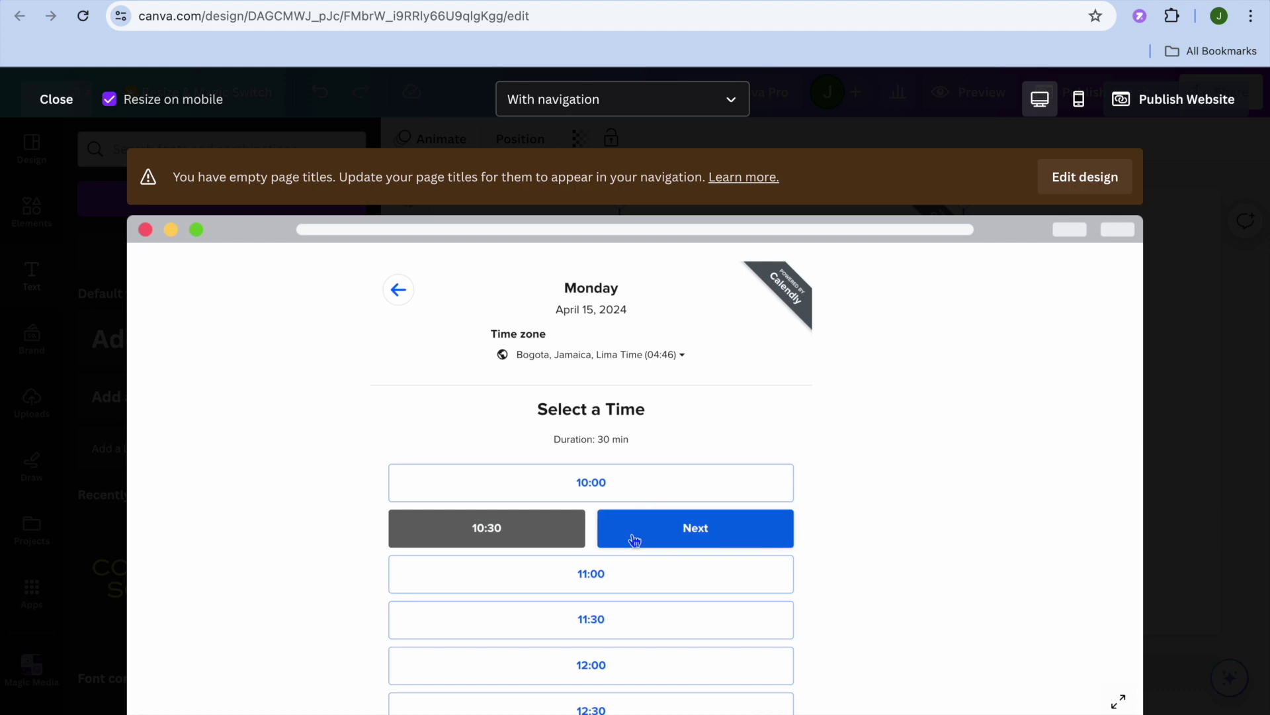
pyautogui.click(698, 527)
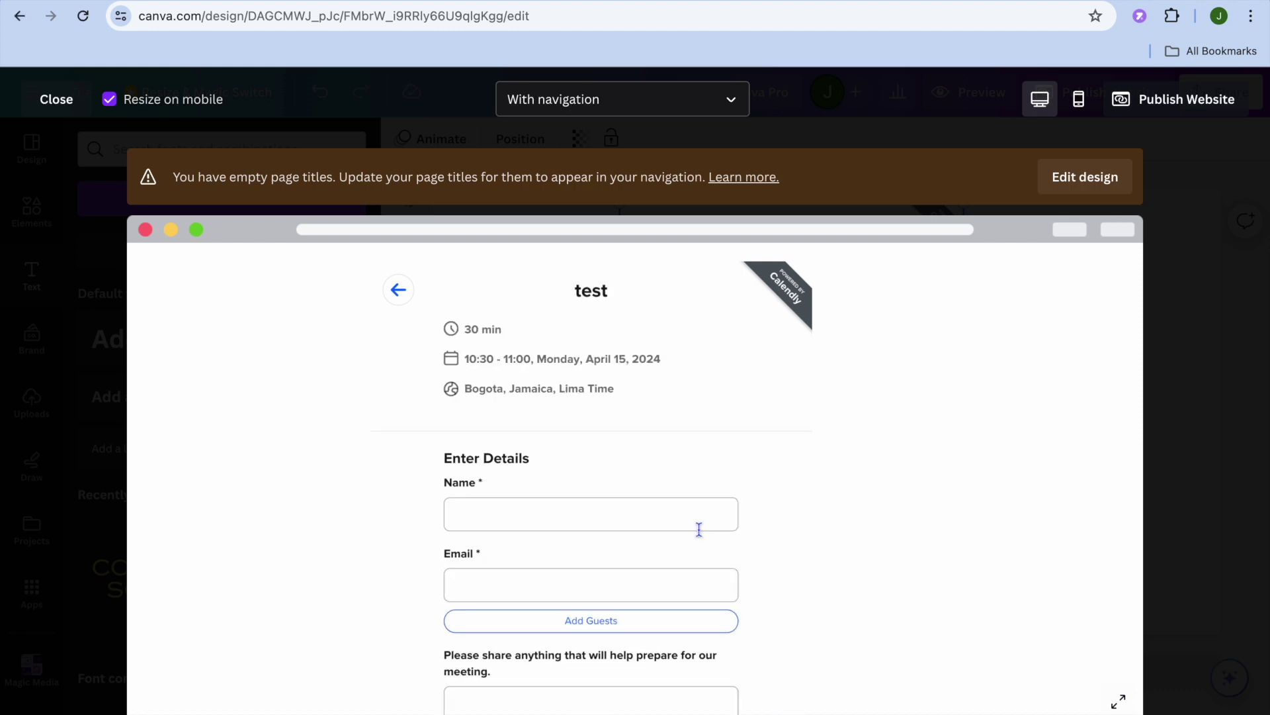
pyautogui.scroll(-2, 699, 529)
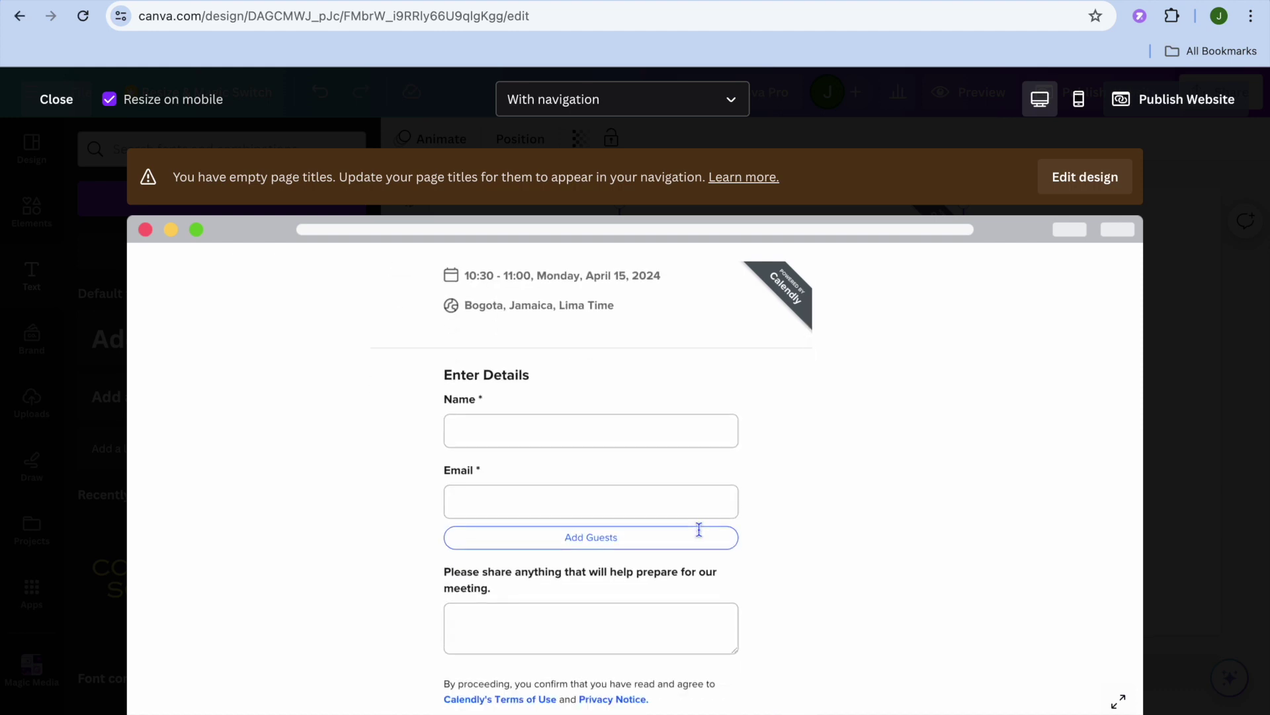